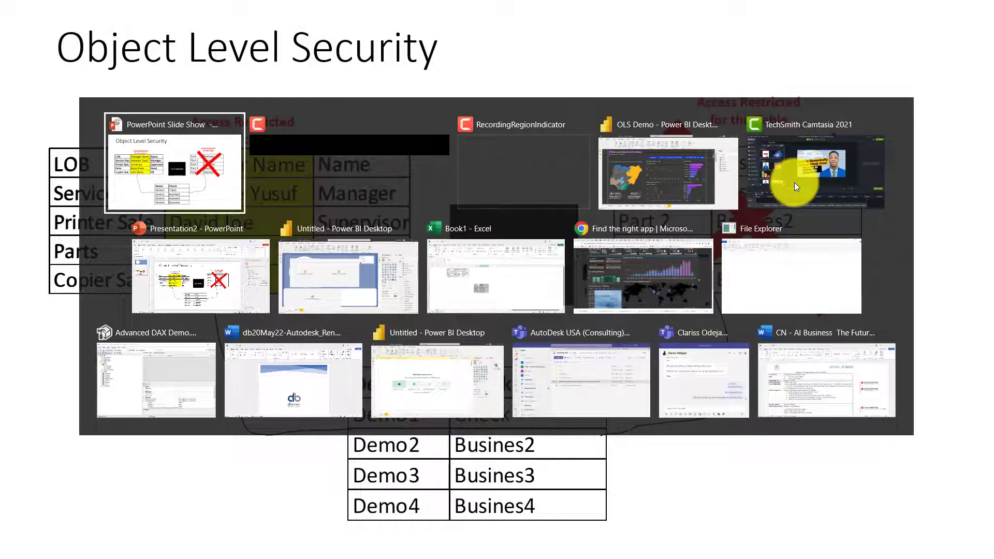
- Switch from the PowerPoint slide to the OLS Demo report in Power BI Desktop
key("alt+Tab")
key("alt+Tab")
key("alt+Tab")
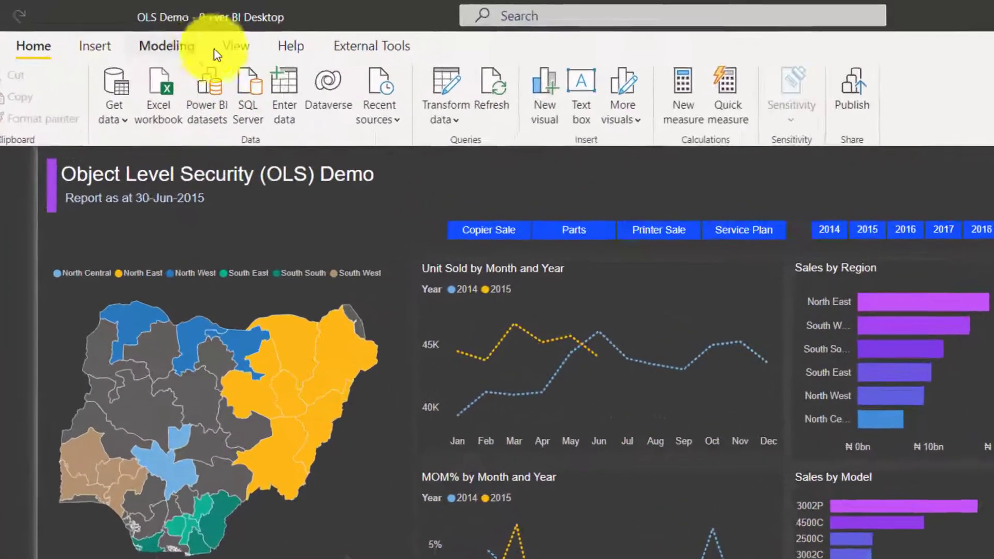
- Open Manage roles from the Modeling ribbon for the OLS Demo report
left_click(166, 33)
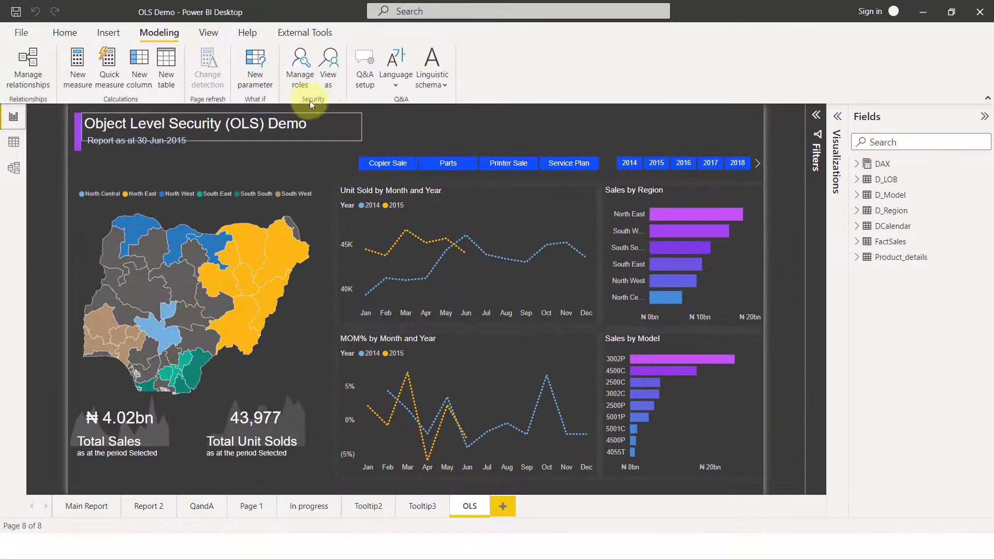
left_click(298, 73)
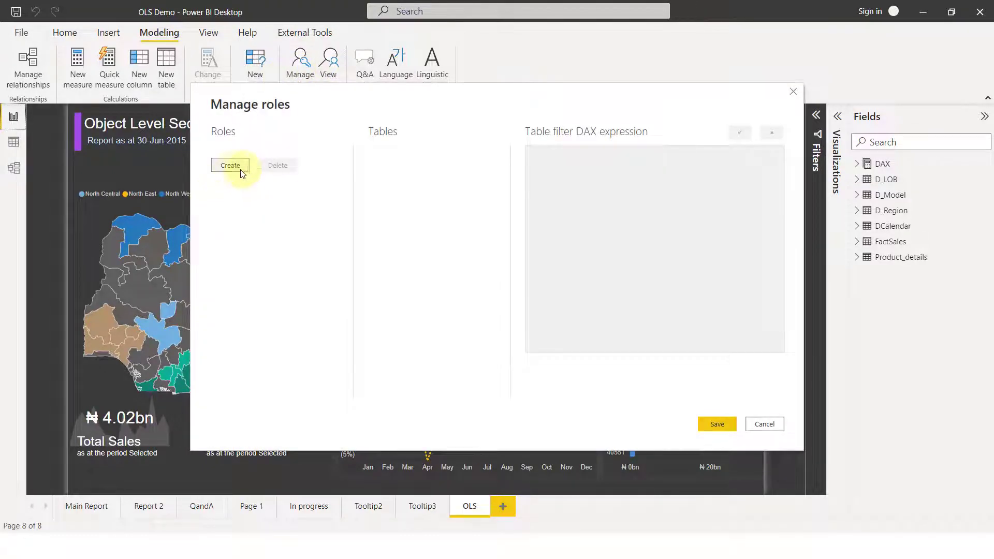
- Create a filterless security role named 'OLS' and save it
left_click(234, 169)
type("OLS")
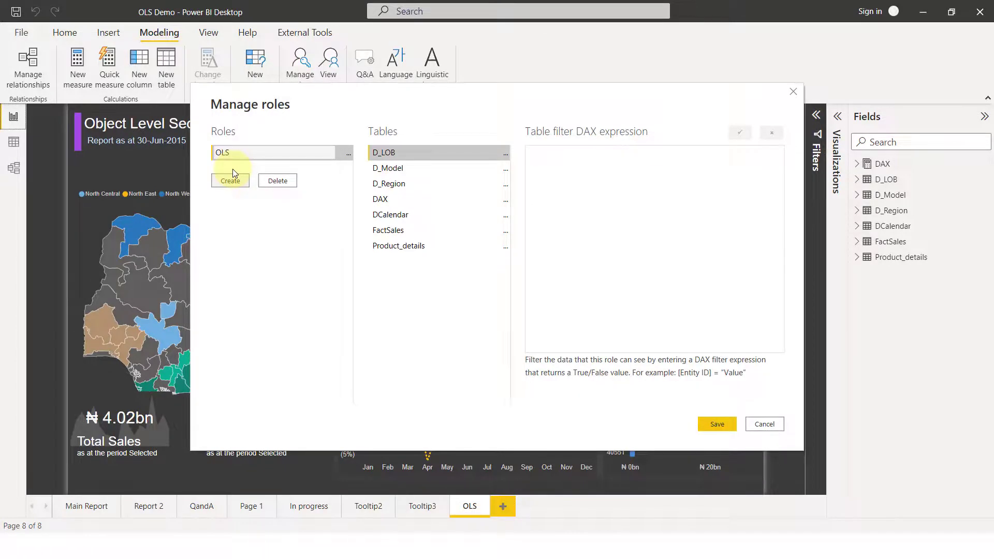
left_click(253, 221)
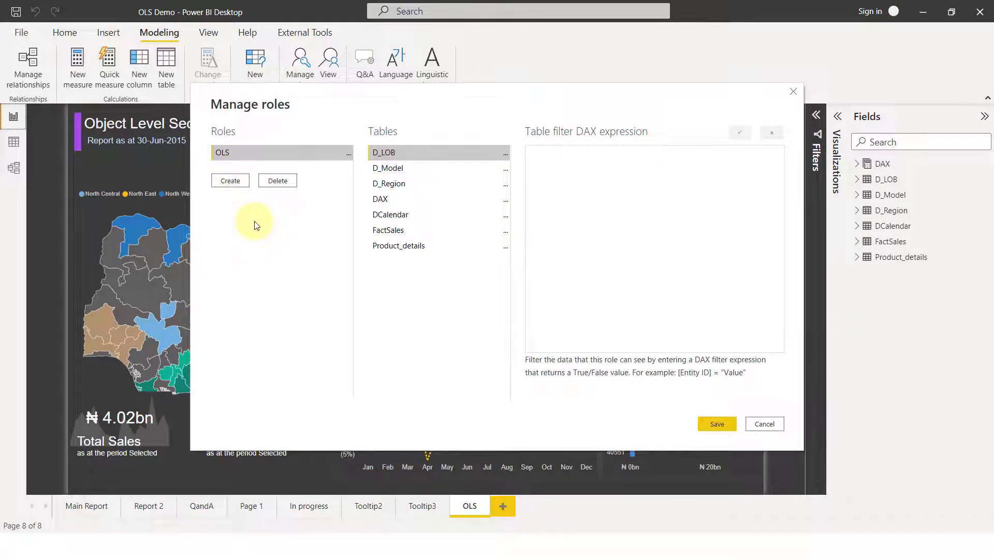
left_click(723, 421)
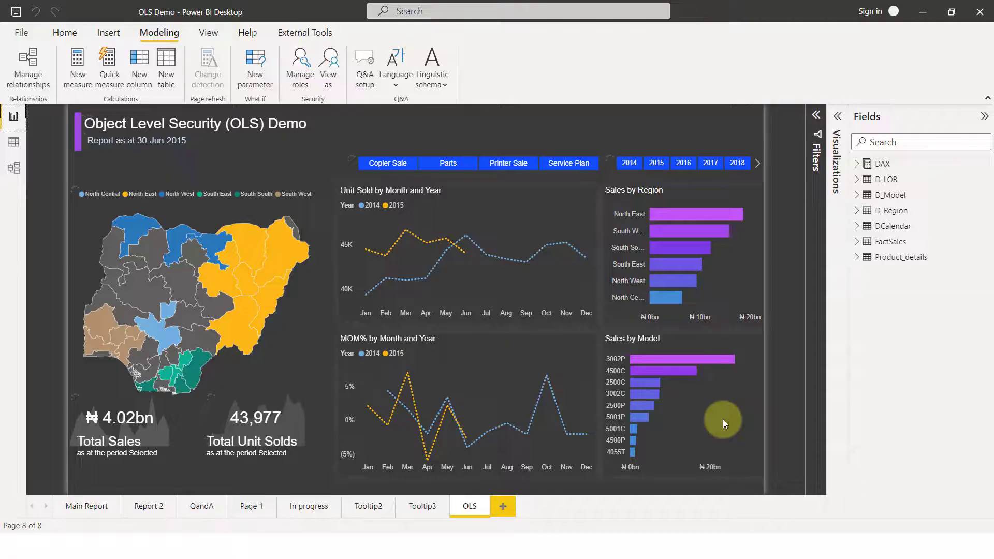
left_click(314, 33)
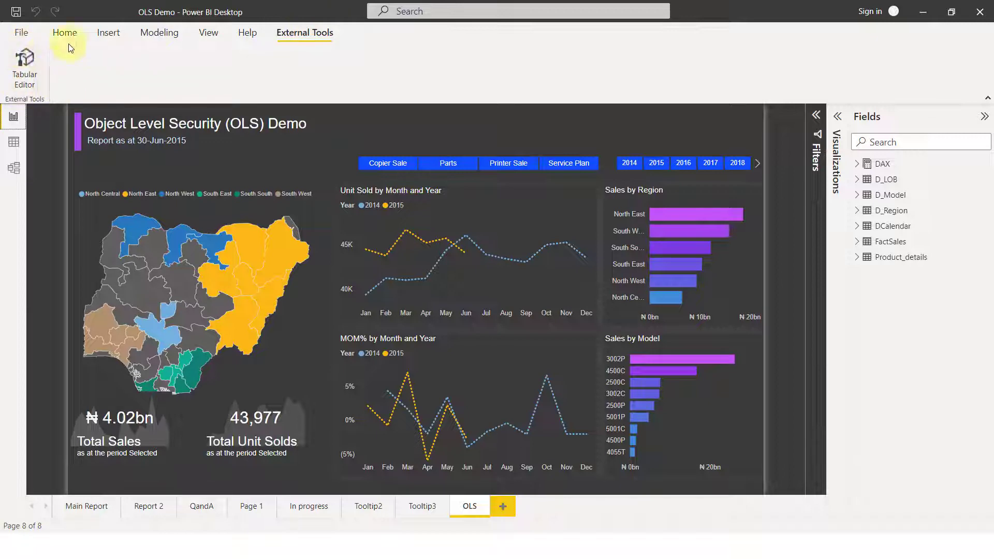
- Connect Tabular Editor to OLS Demo.pbix and select the OLS role under Roles
left_click(33, 68)
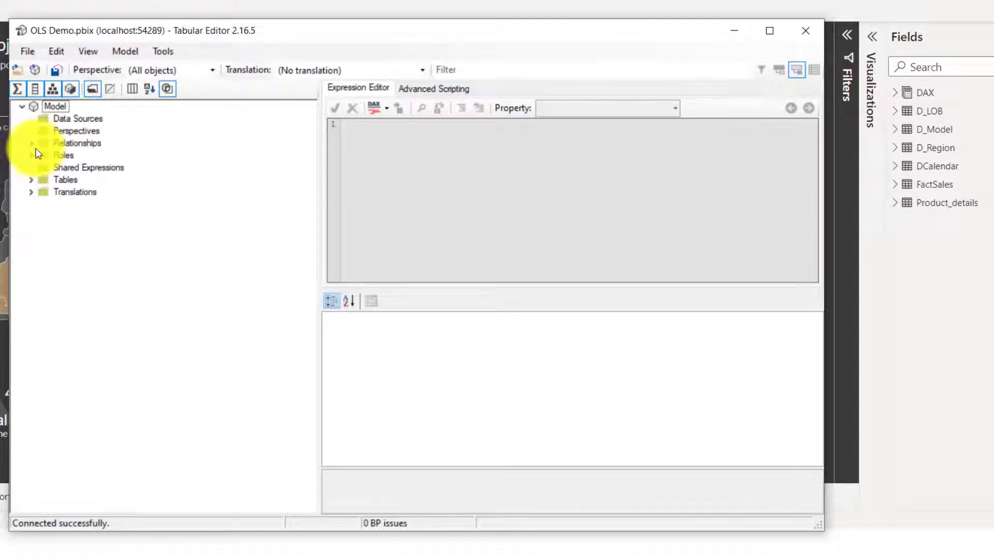
left_click(30, 154)
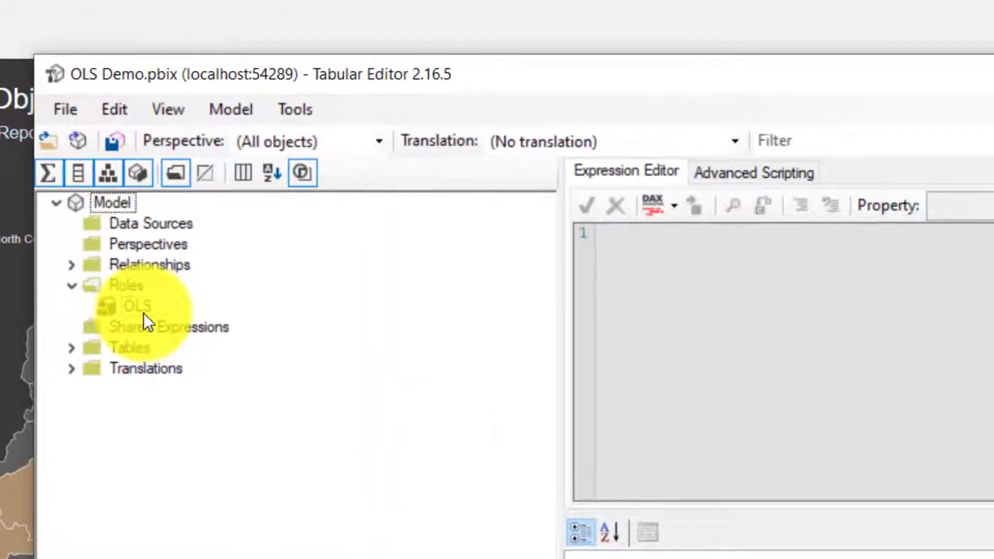
left_click(74, 171)
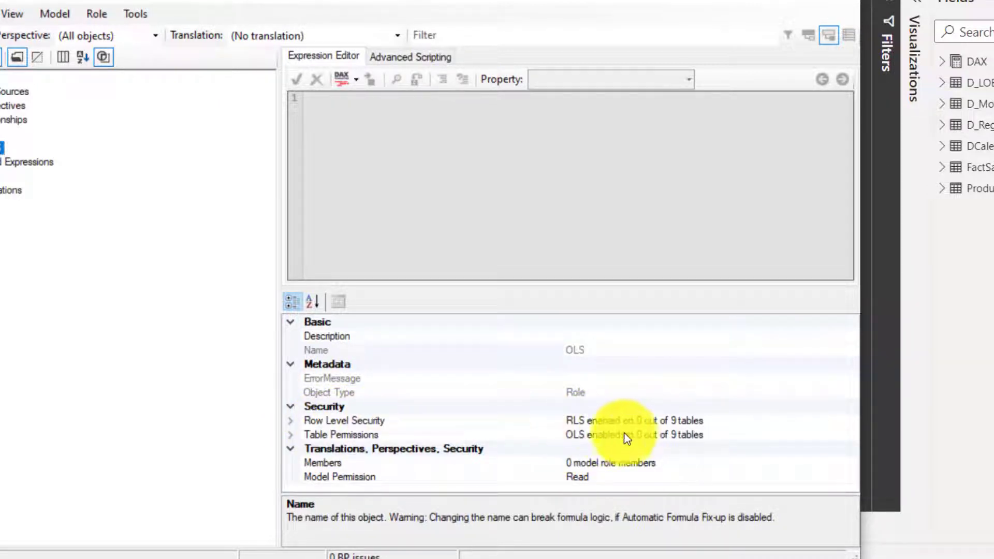
- Set D_LOB to None under the OLS role's Table Permissions and save via File > Save
left_click(291, 434)
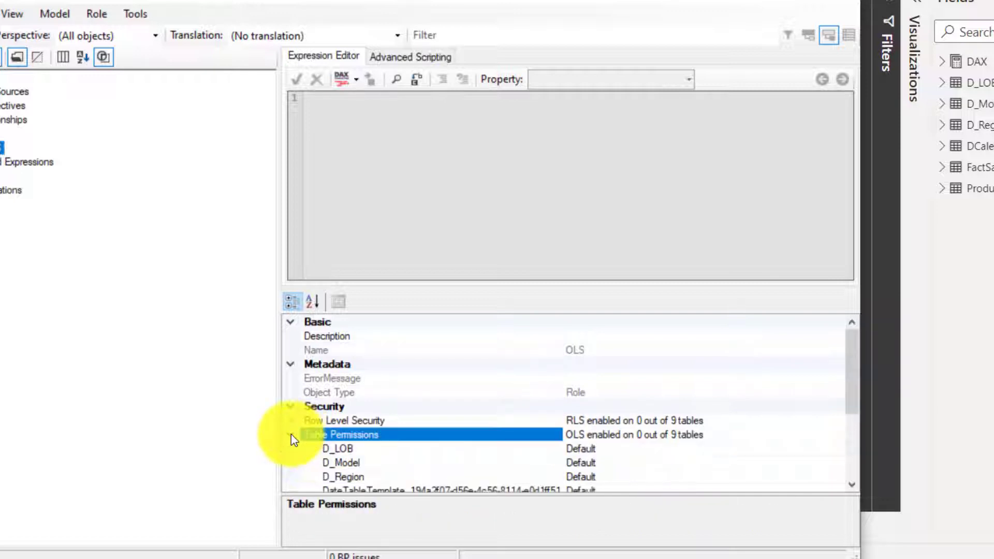
left_click_drag(853, 381, 850, 408)
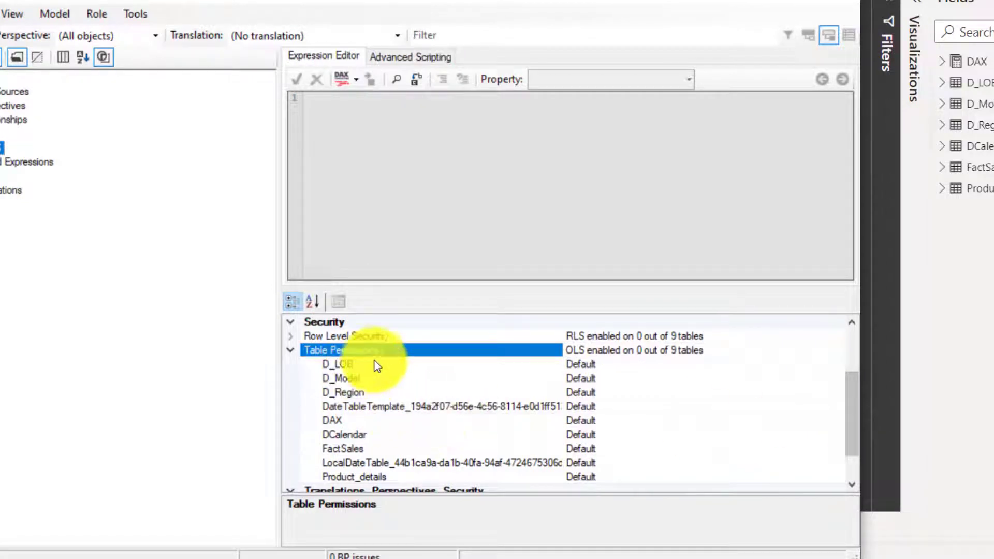
left_click(638, 364)
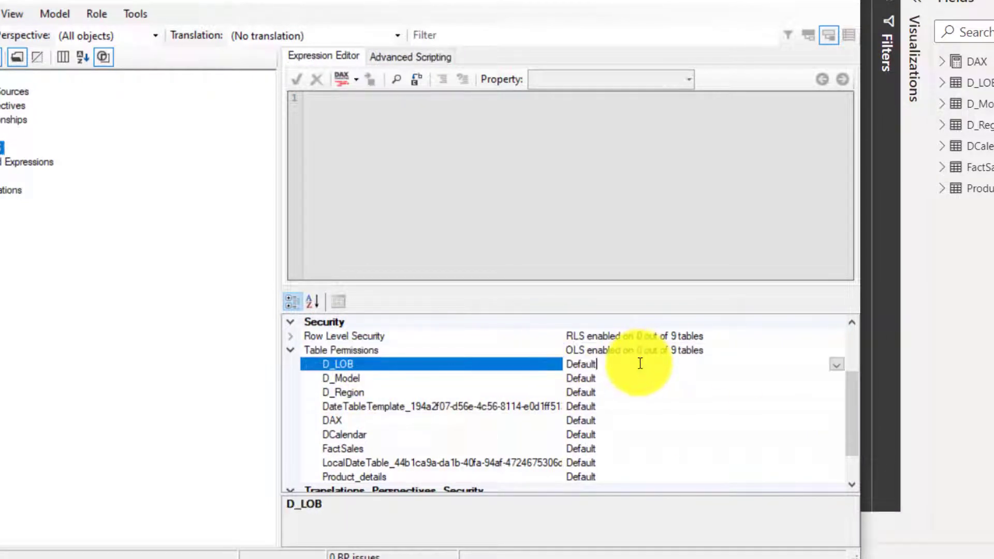
left_click(835, 365)
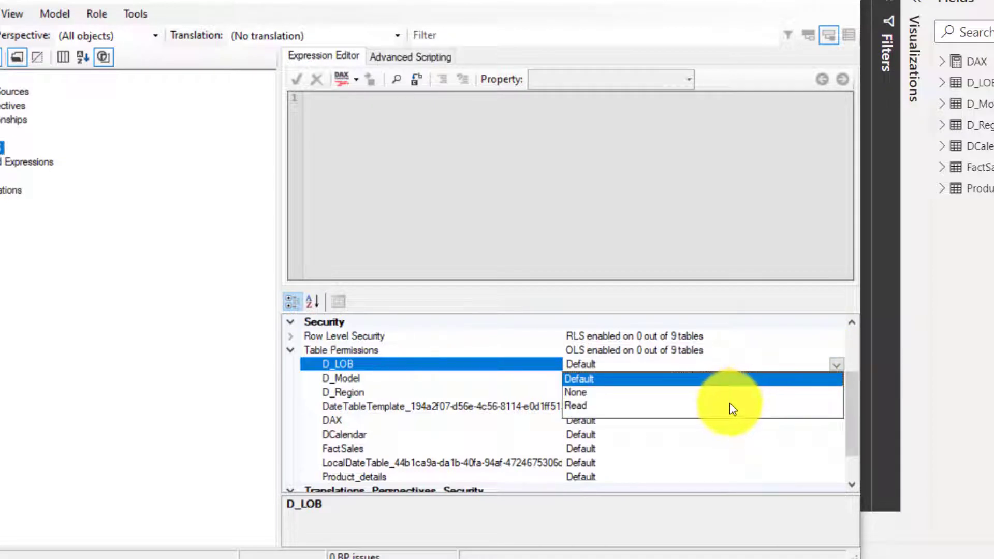
left_click(594, 393)
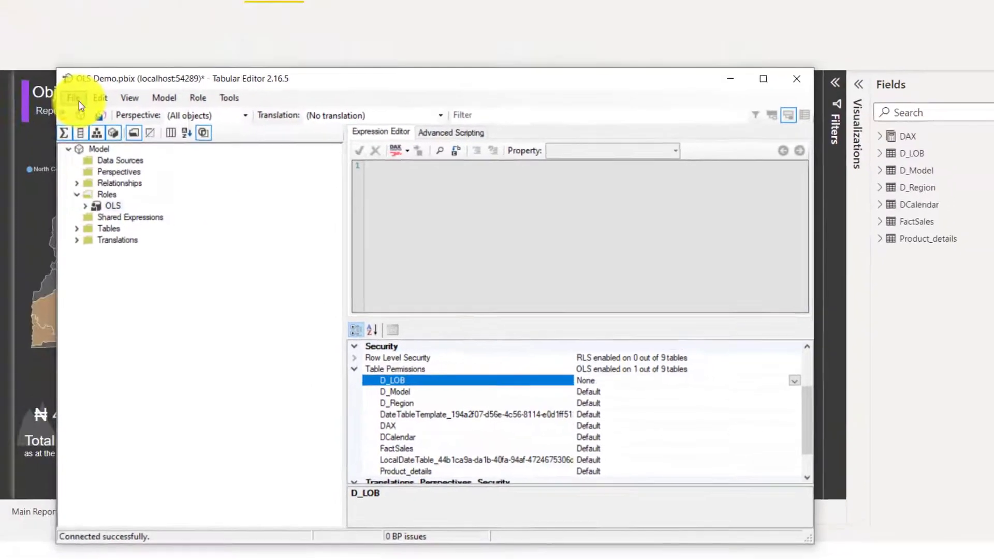
left_click(121, 129)
left_click(154, 178)
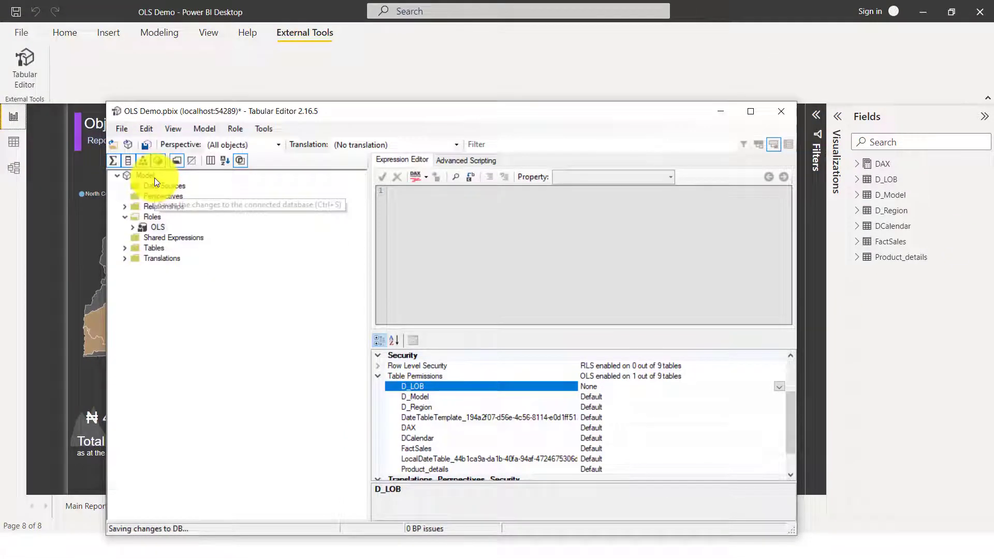
- Back in Power BI, view the report as the OLS role using Modeling > View as
left_click(316, 60)
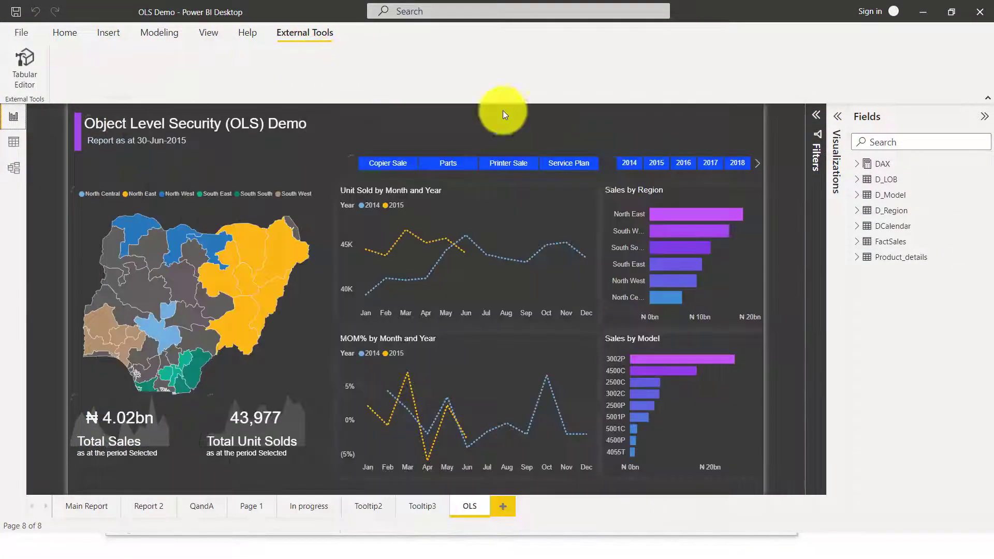
left_click(165, 33)
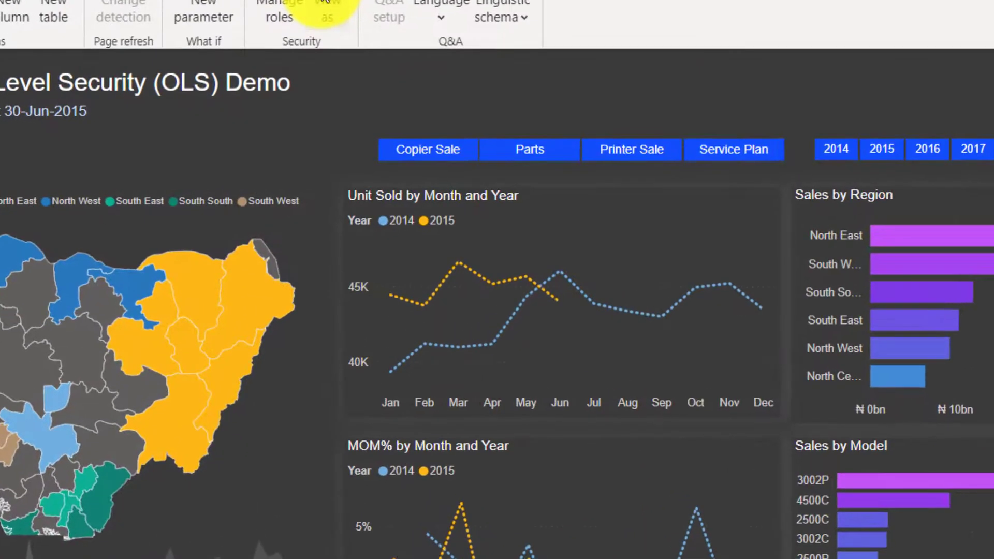
left_click(325, 6)
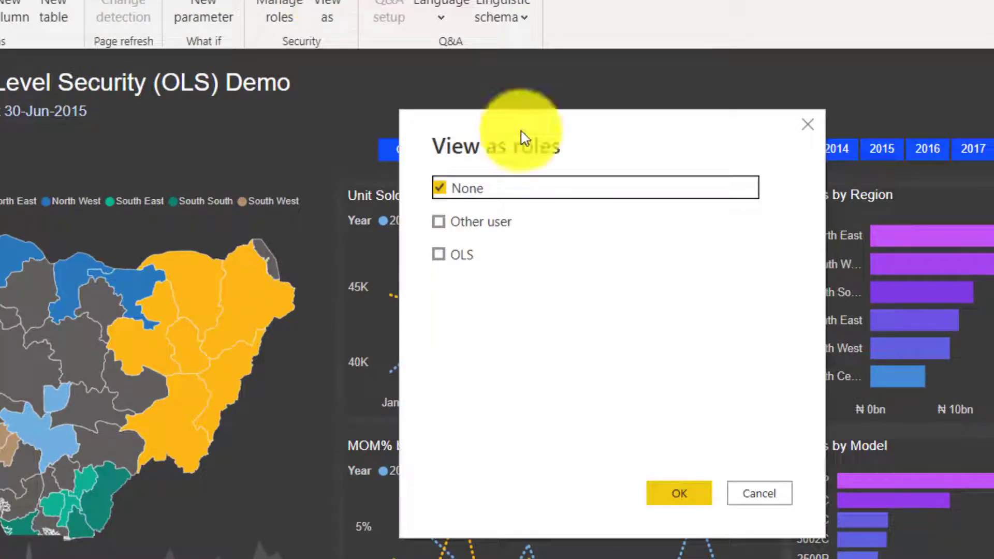
left_click(464, 257)
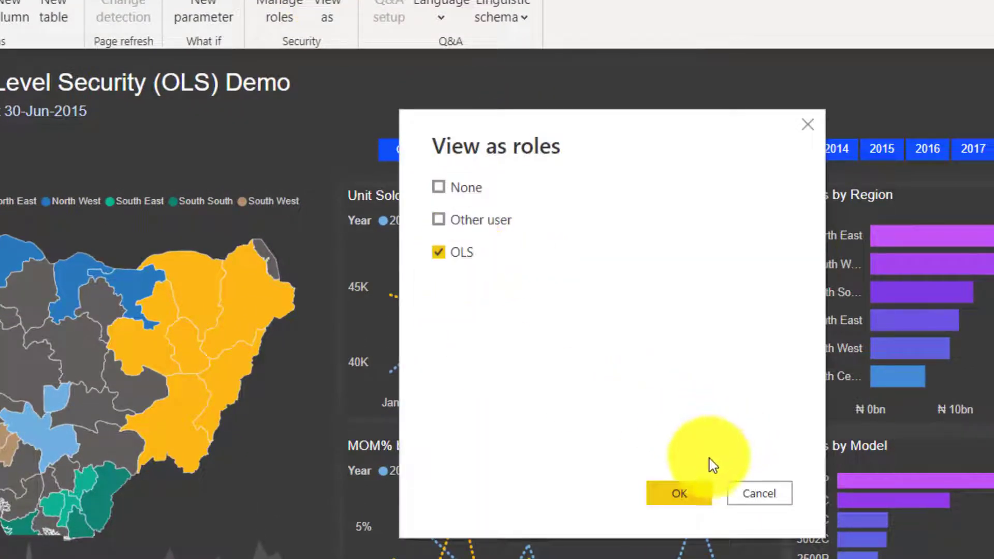
left_click(690, 498)
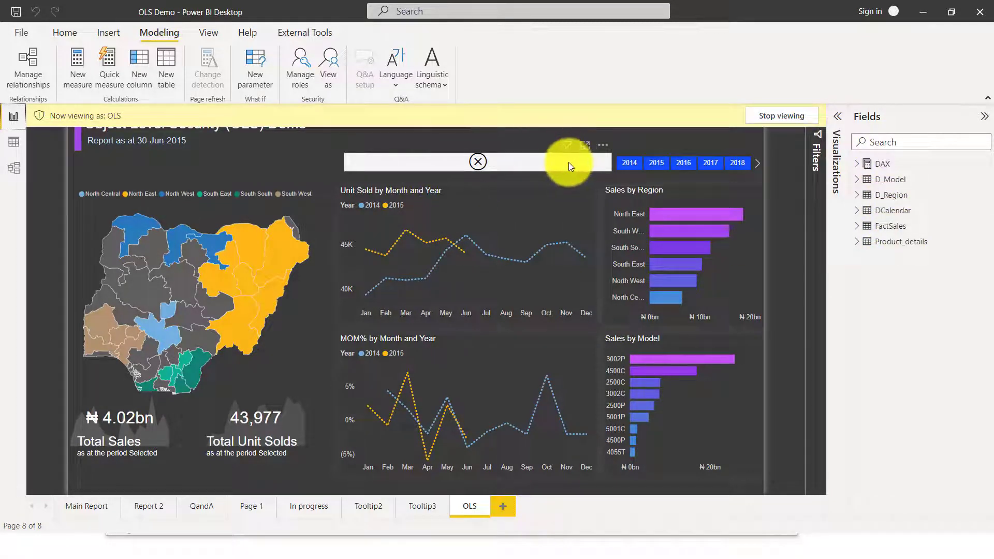
- Choose Stop viewing on the Now viewing as bar to restore the full report
mouse_move(571, 163)
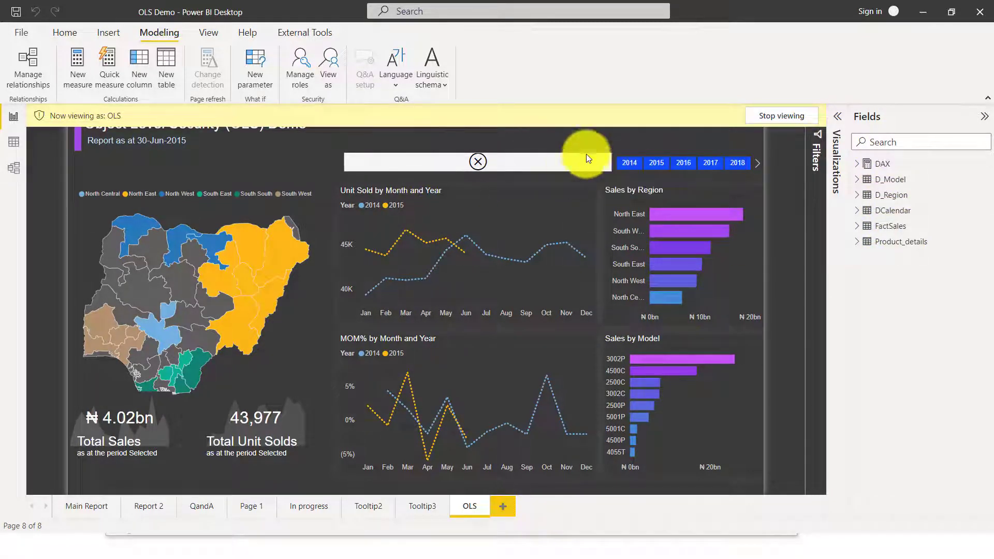
left_click(775, 116)
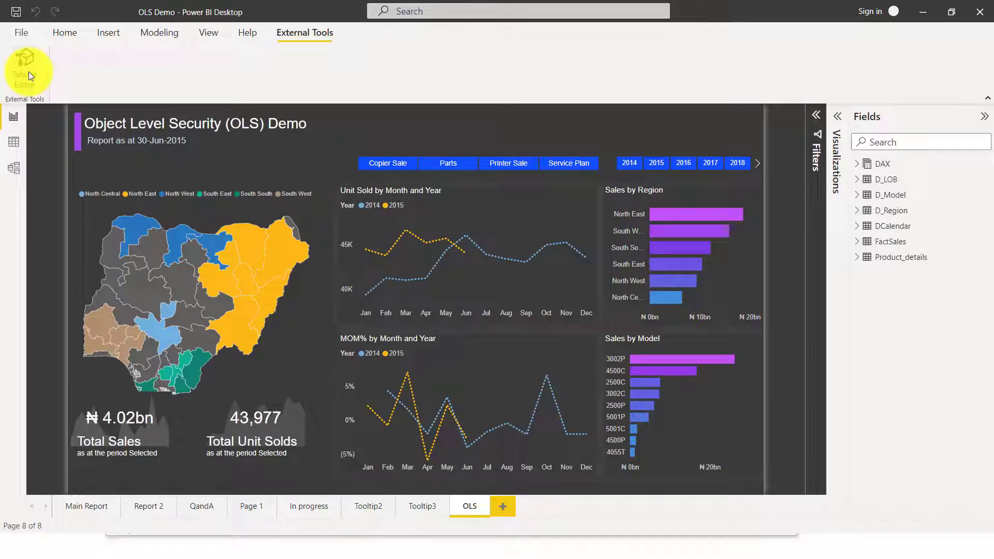
- Relaunch Tabular Editor and open the OLS role's D_LOB permission choices, still None
left_click(232, 436)
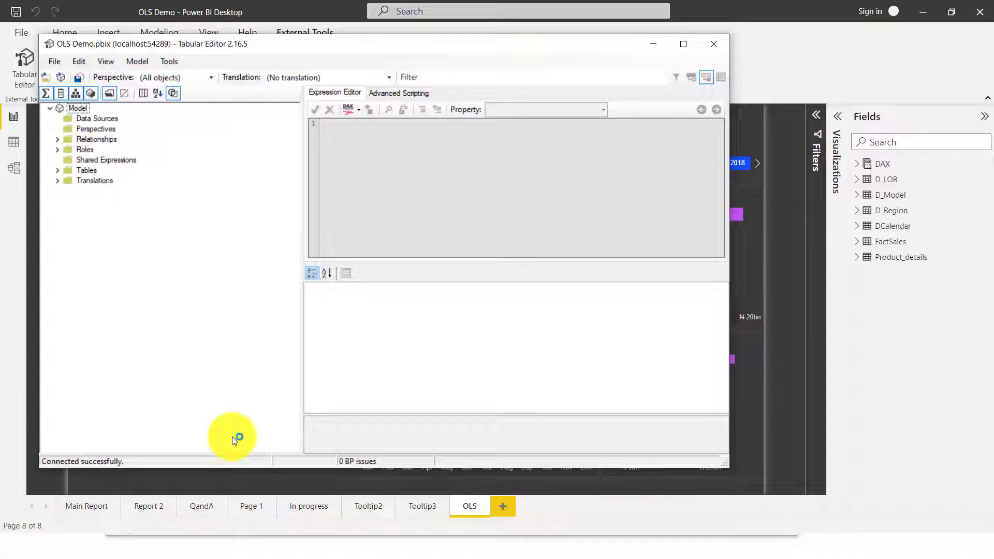
left_click(58, 151)
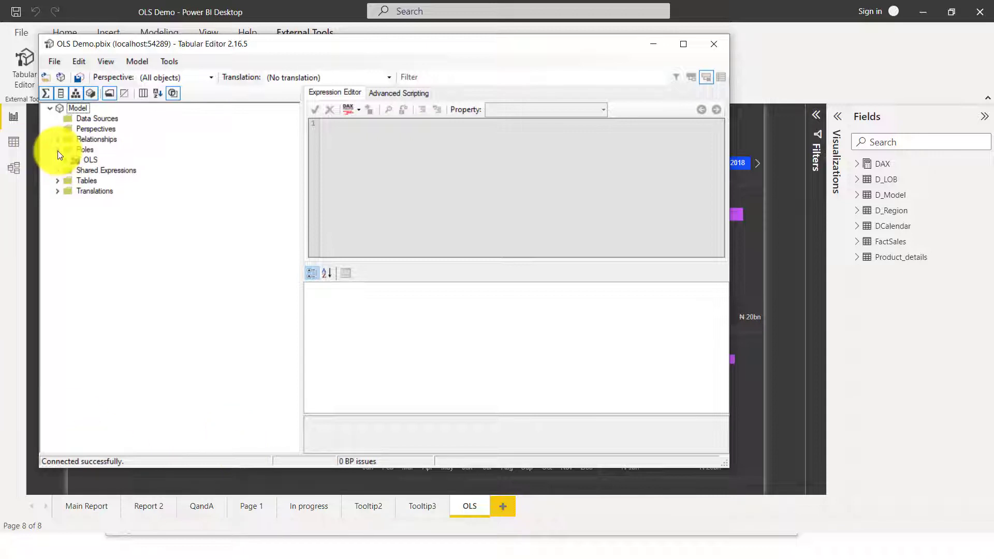
left_click(82, 159)
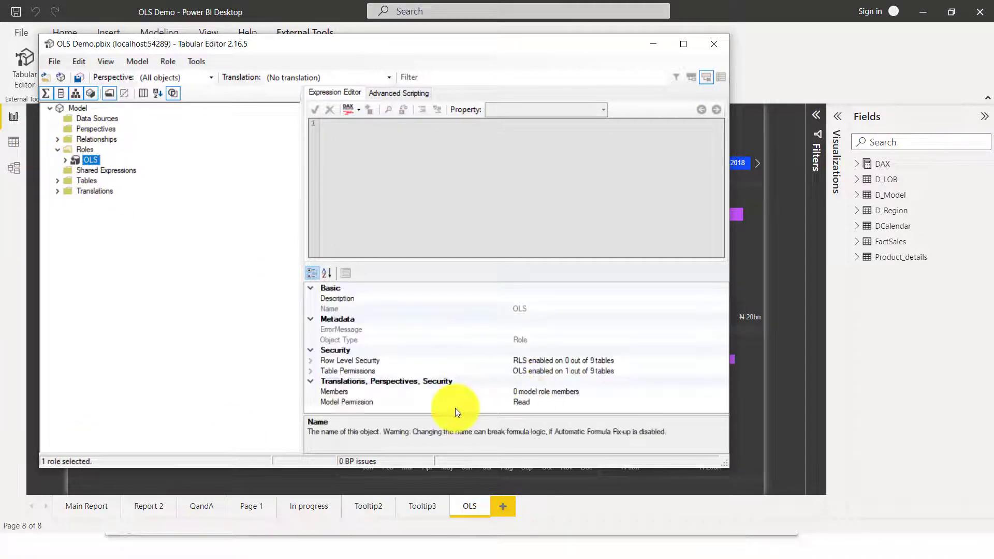
left_click(311, 370)
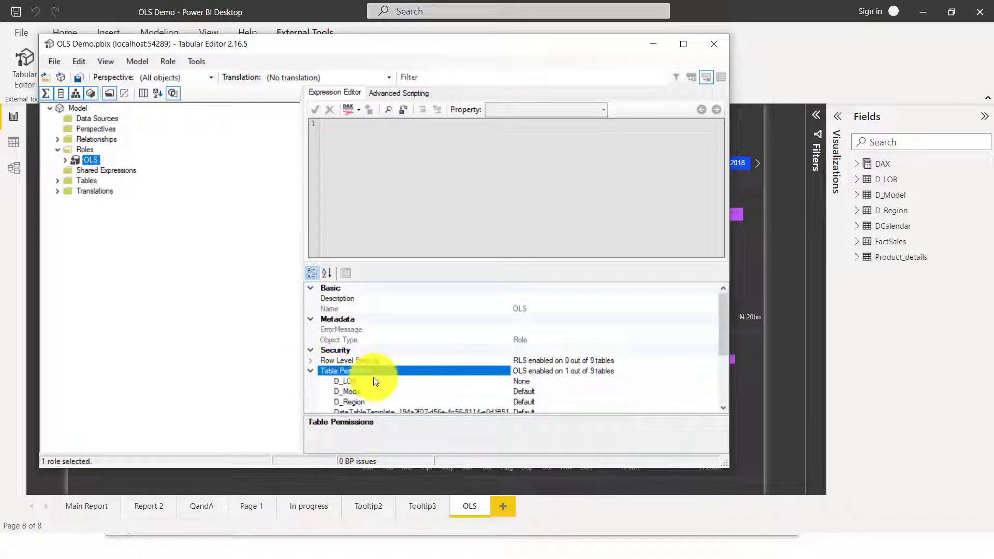
left_click(684, 382)
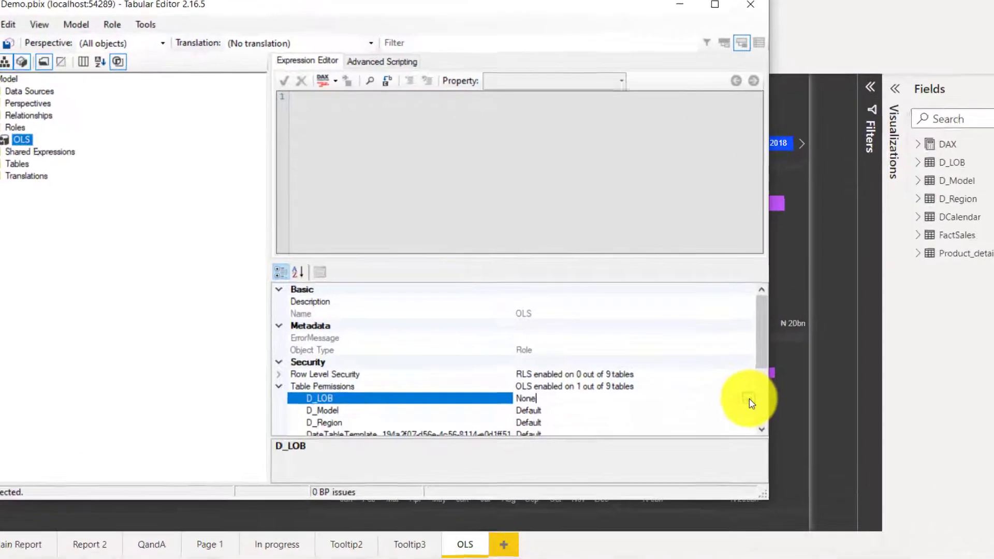
left_click(714, 382)
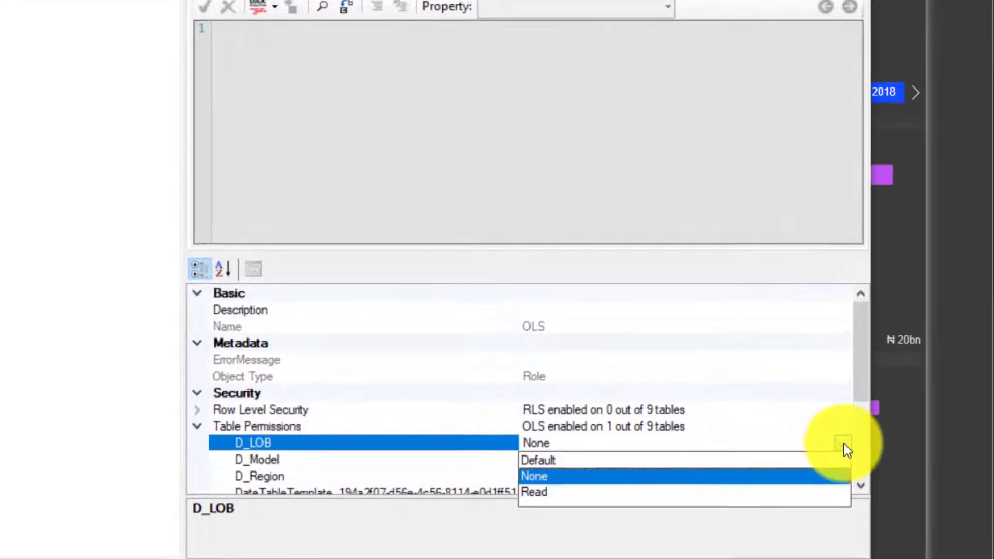
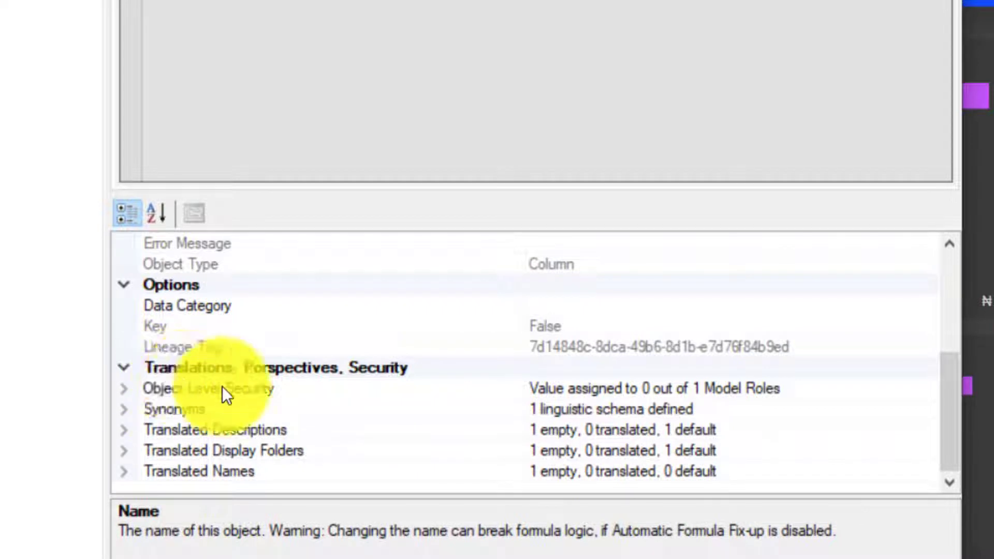
- Set the column's object-level security permission to None for the OLS role
left_click(125, 390)
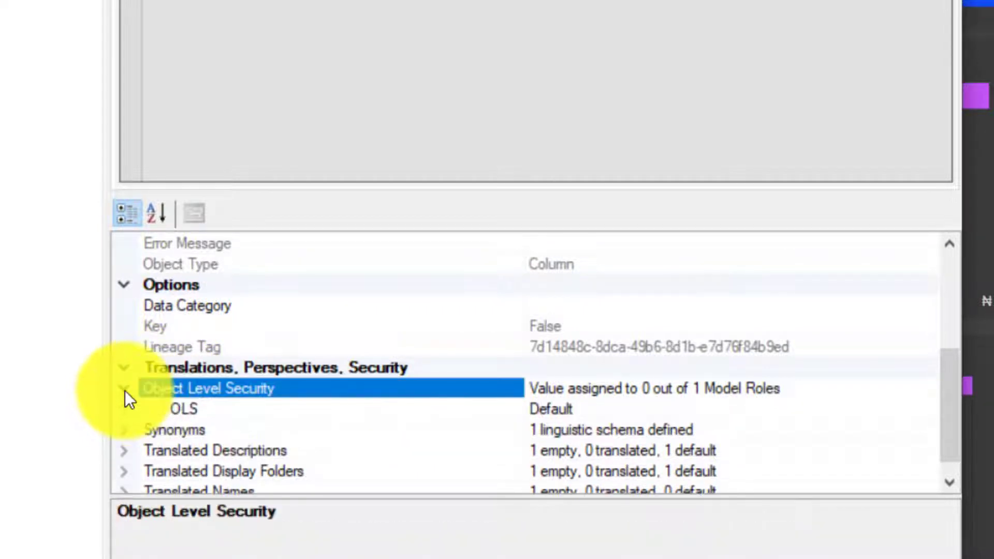
left_click(734, 411)
left_click(926, 410)
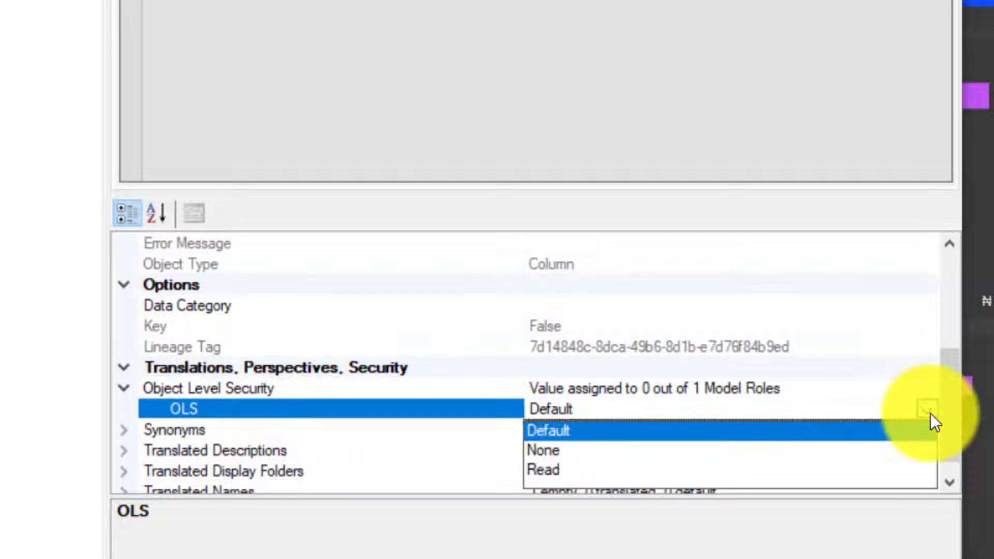
key("Escape")
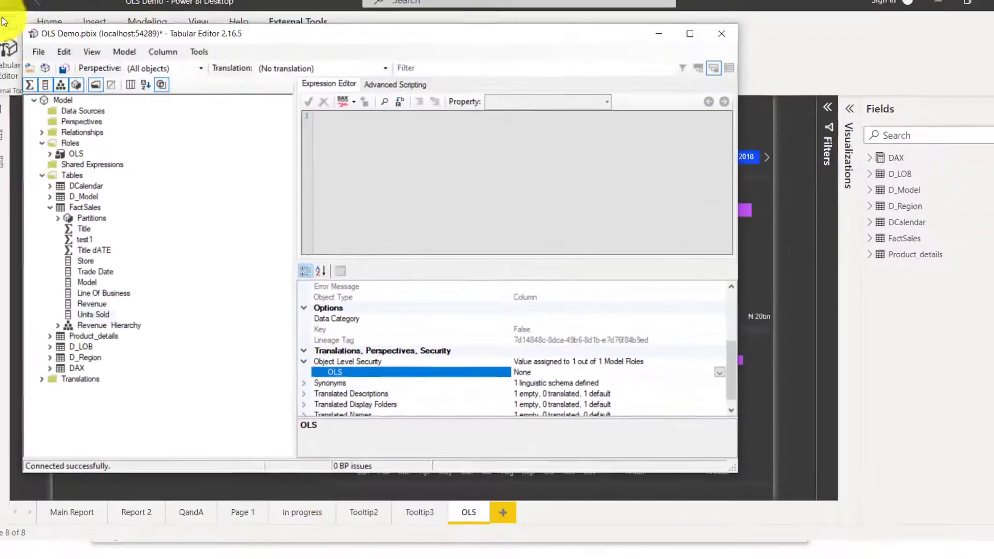
- Save the permission change to the model and return to the Power BI report
left_click(38, 52)
left_click(59, 103)
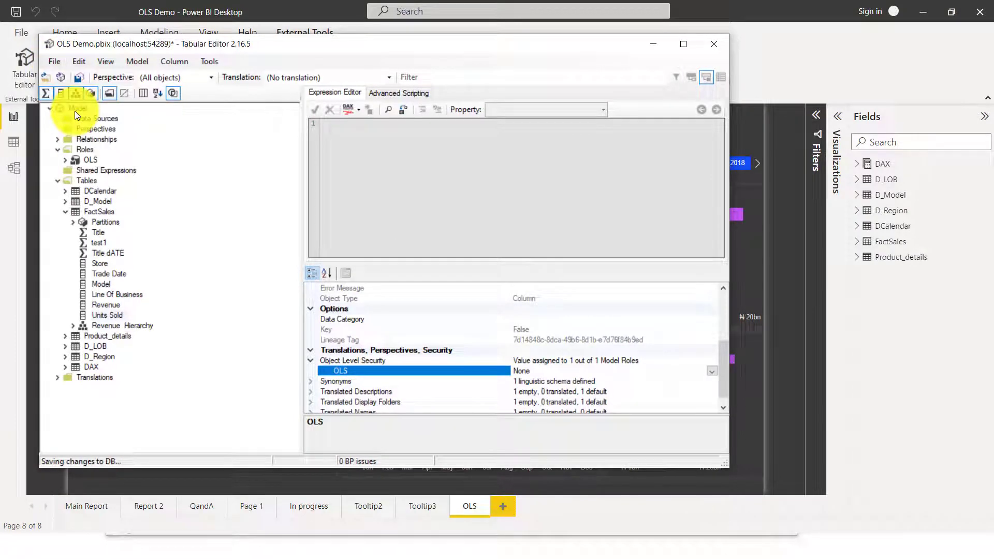
left_click(652, 44)
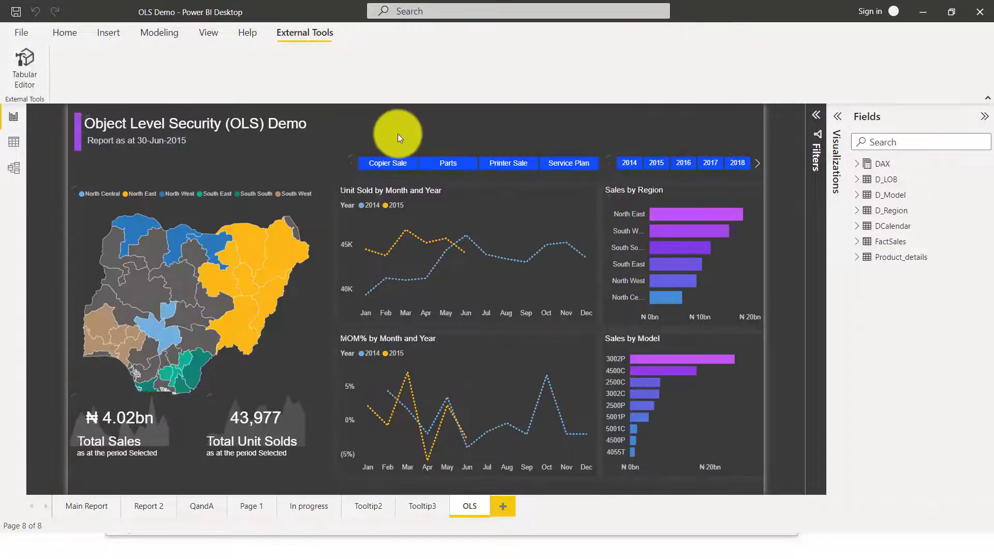
- View the report as the OLS role using Modeling > View as
left_click(202, 34)
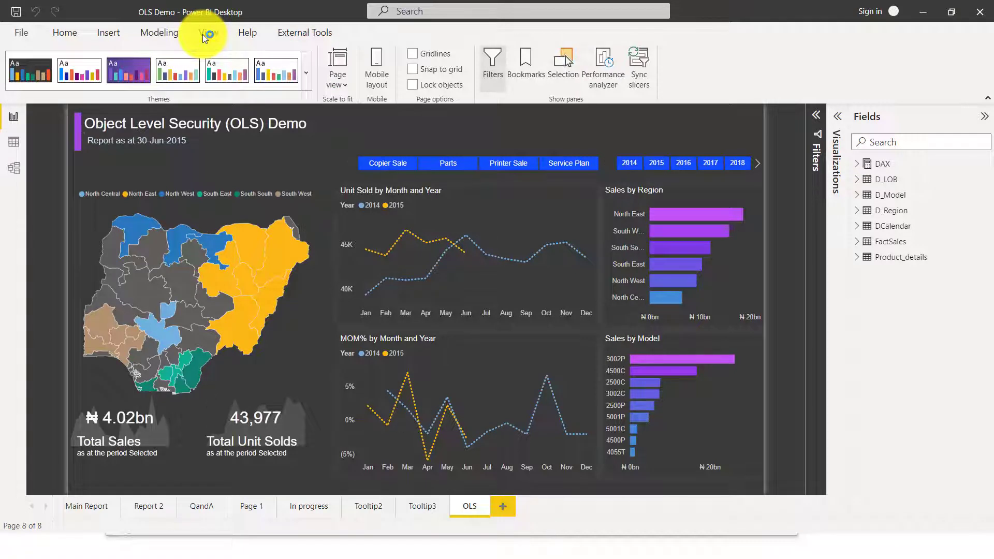
left_click(164, 31)
mouse_move(230, 442)
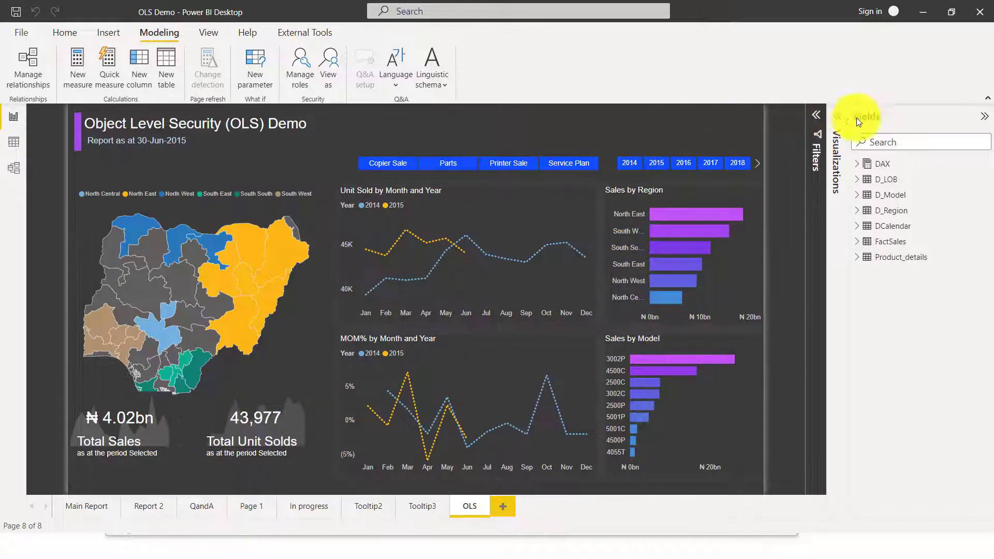
left_click(857, 168)
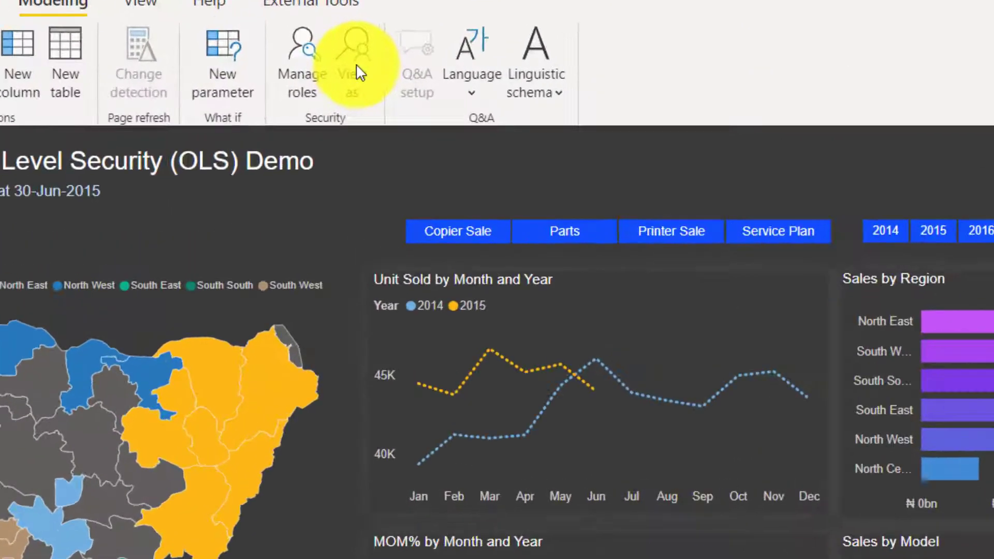
left_click(300, 55)
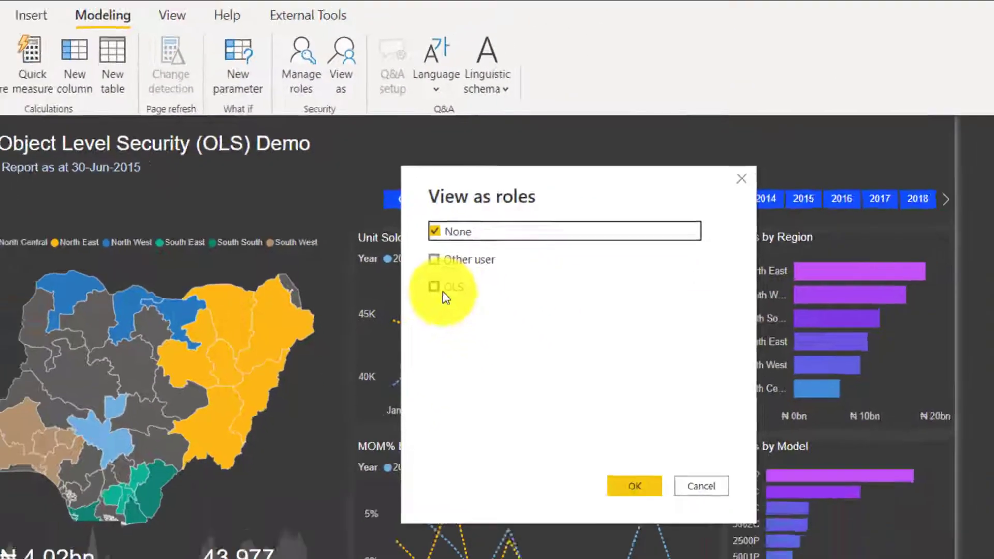
left_click(485, 366)
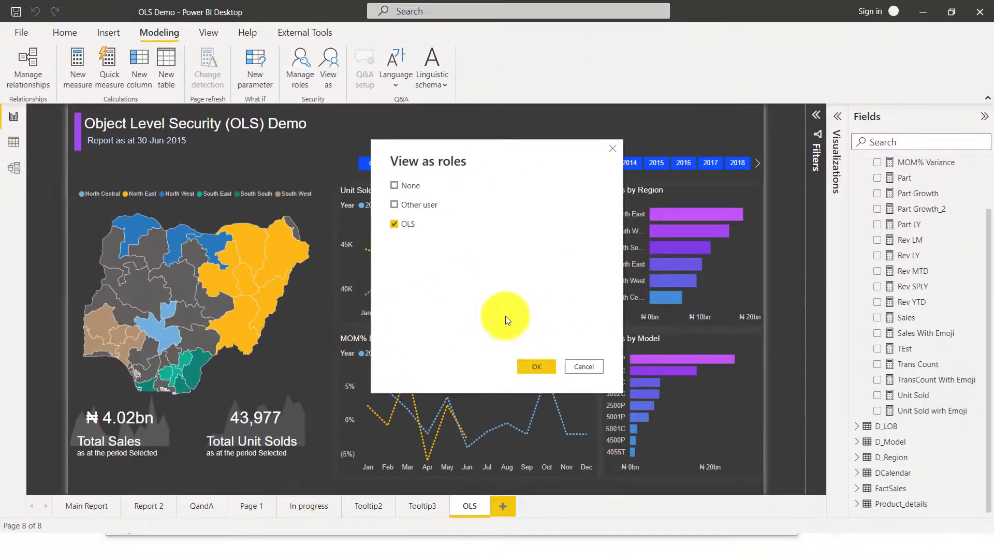
left_click(542, 371)
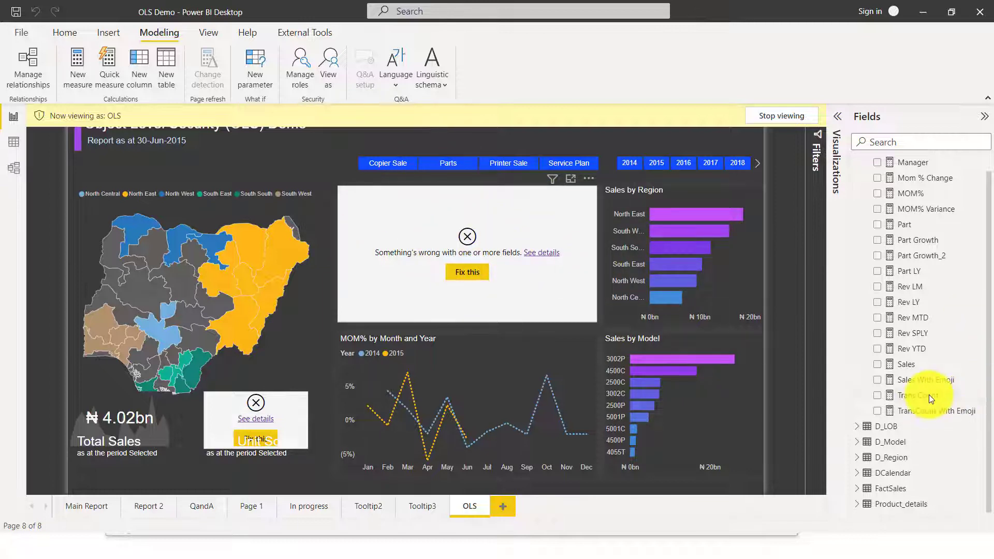
- Inspect the fields of the broken Unit Sold chart in the Visualizations pane
scroll(928, 394, "up", 1)
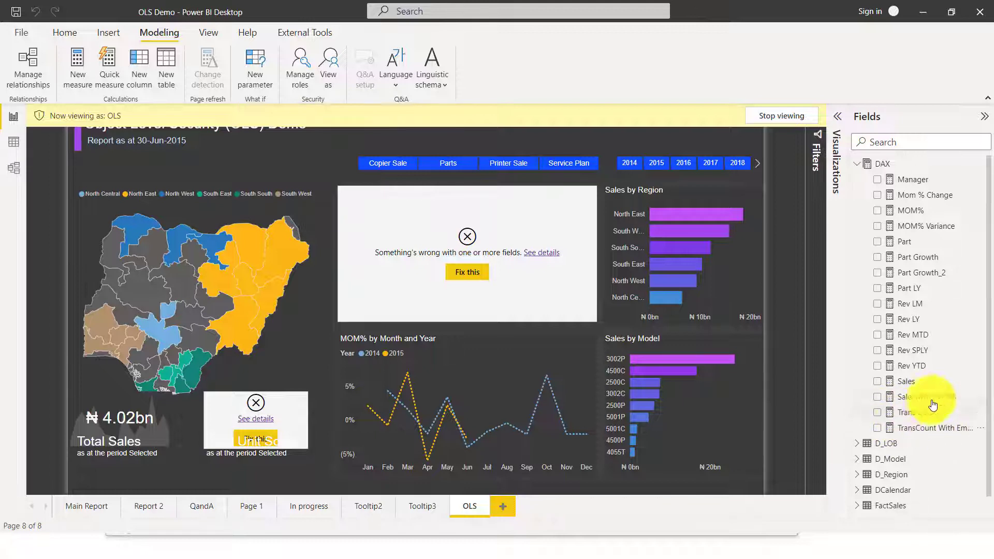
left_click(857, 164)
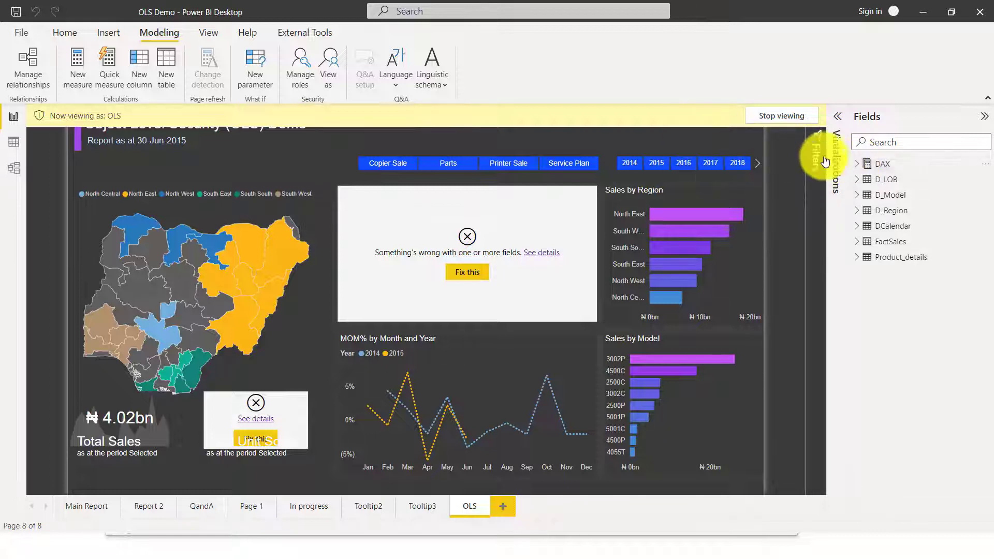
left_click(528, 217)
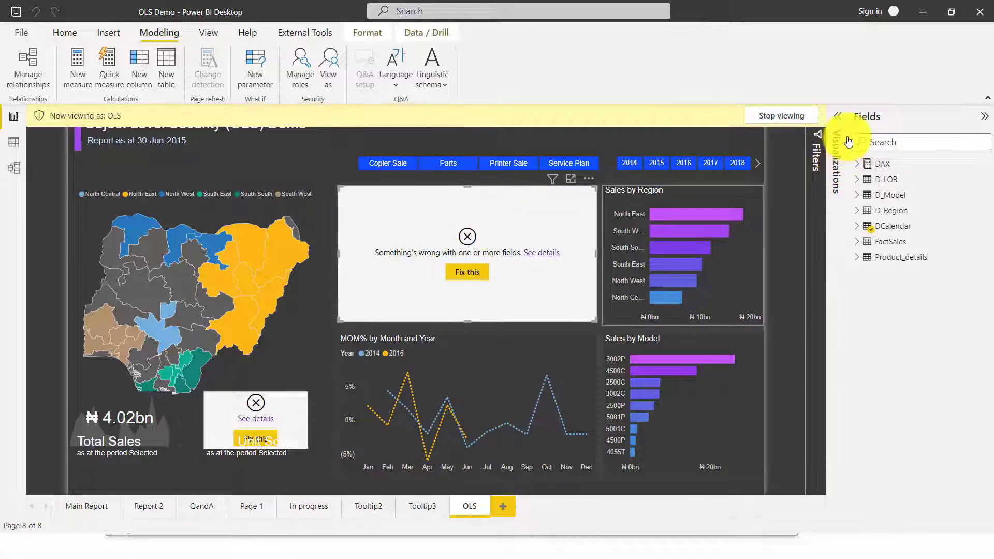
left_click(833, 279)
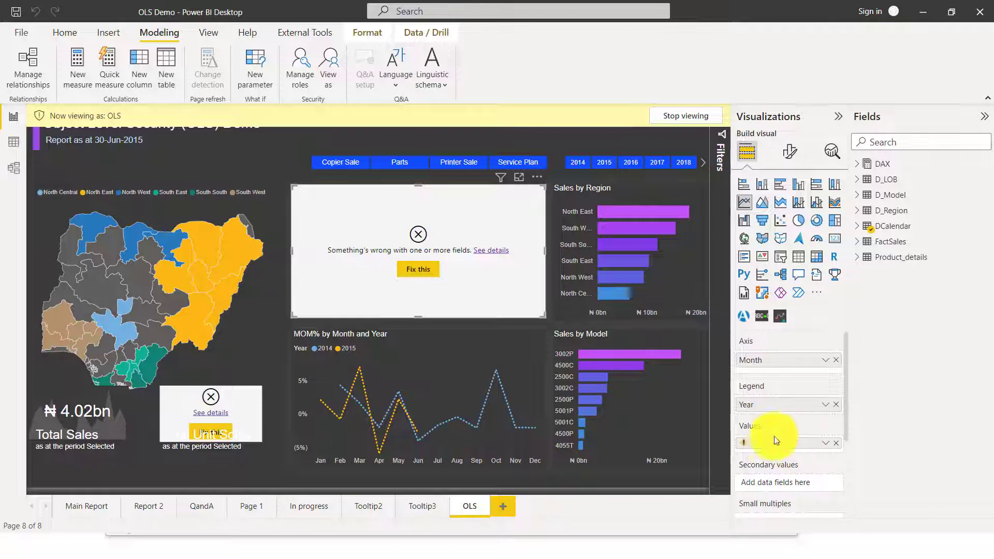
left_click(838, 117)
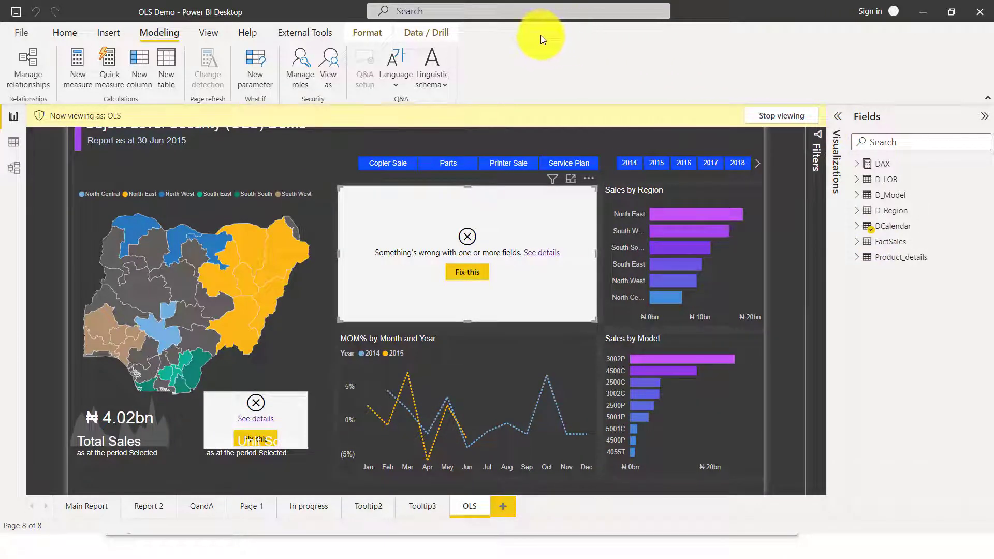
- Stop viewing as the OLS role and publish the report to the Power BI service
left_click(781, 117)
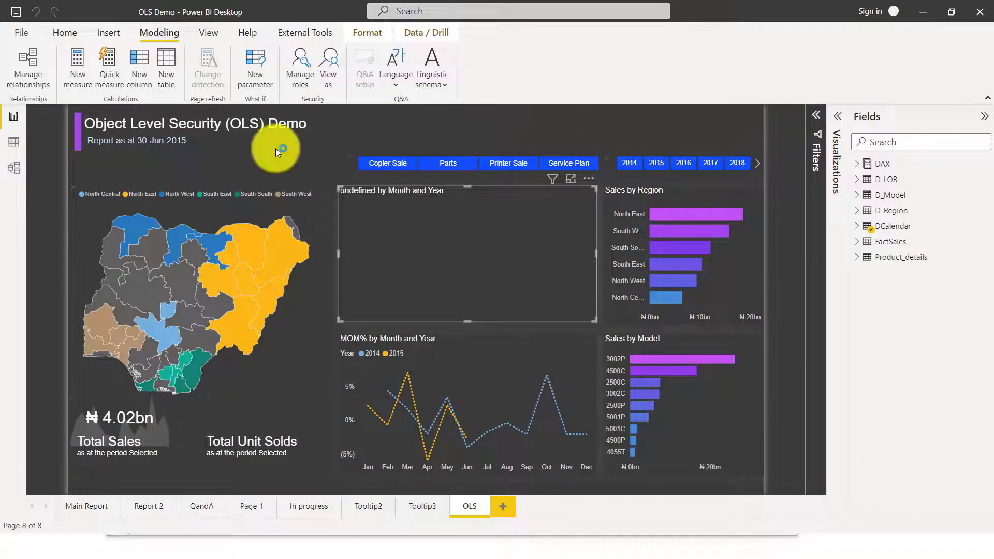
left_click(65, 39)
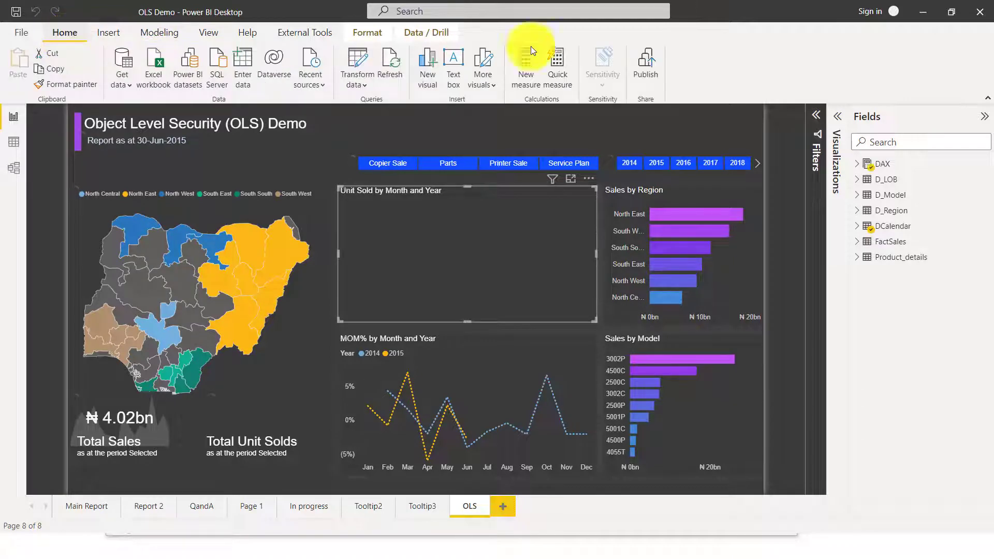
left_click(641, 67)
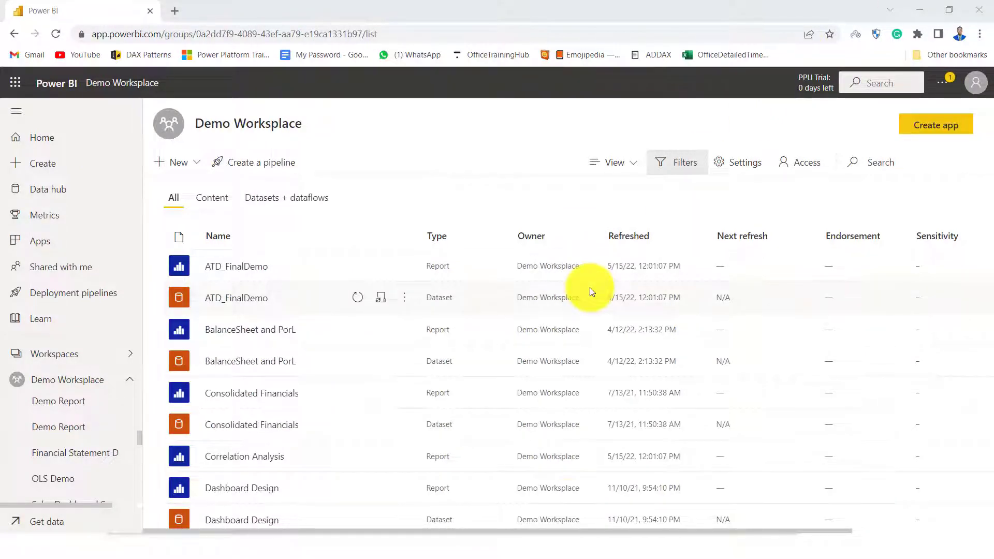
- Open Security for the OLS Demo dataset in Demo Workspace
scroll(566, 472, "down", 5)
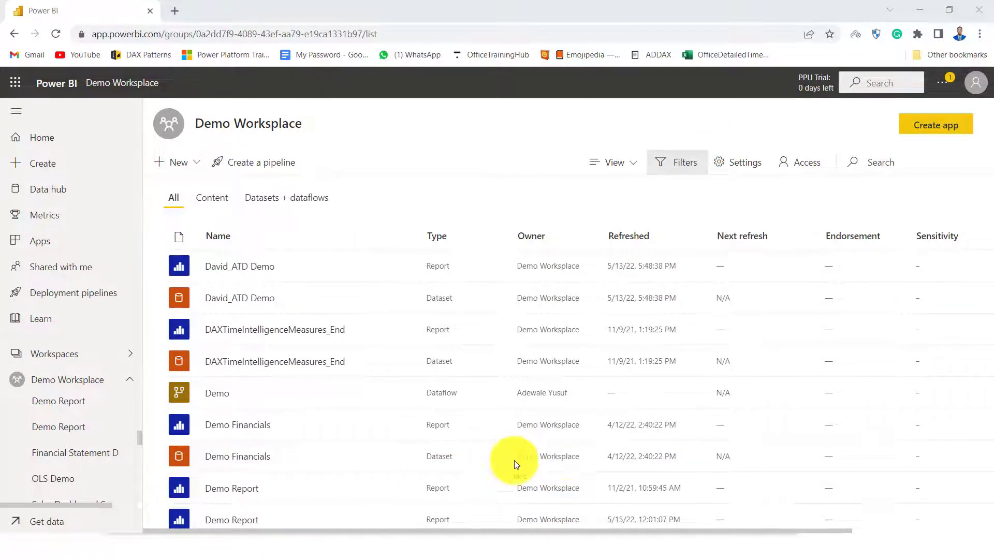
scroll(355, 443, "down", 5)
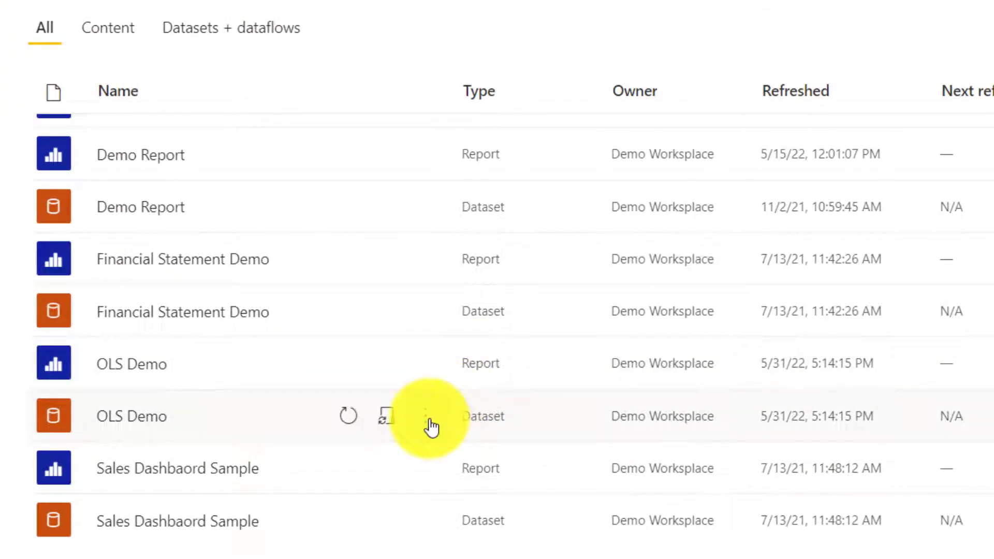
left_click(425, 416)
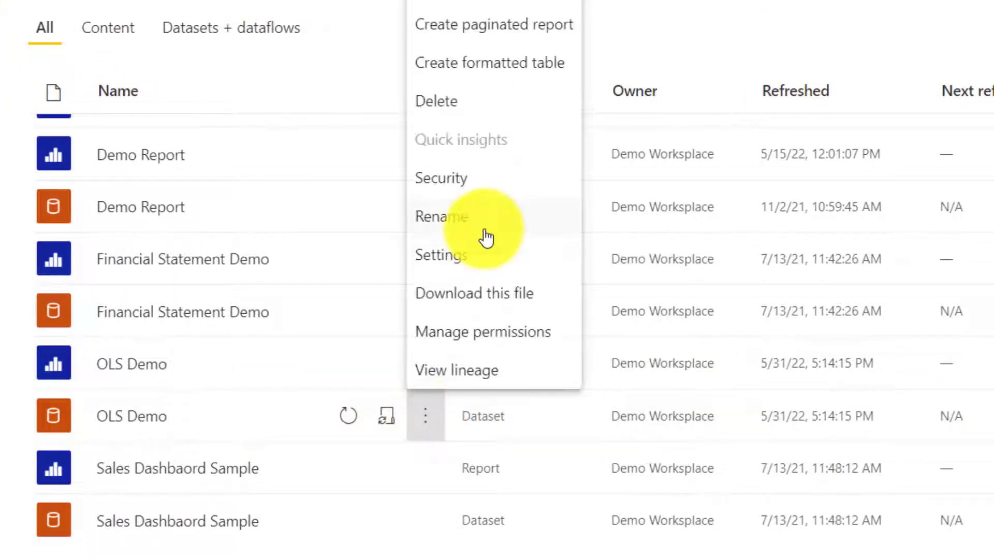
left_click(450, 184)
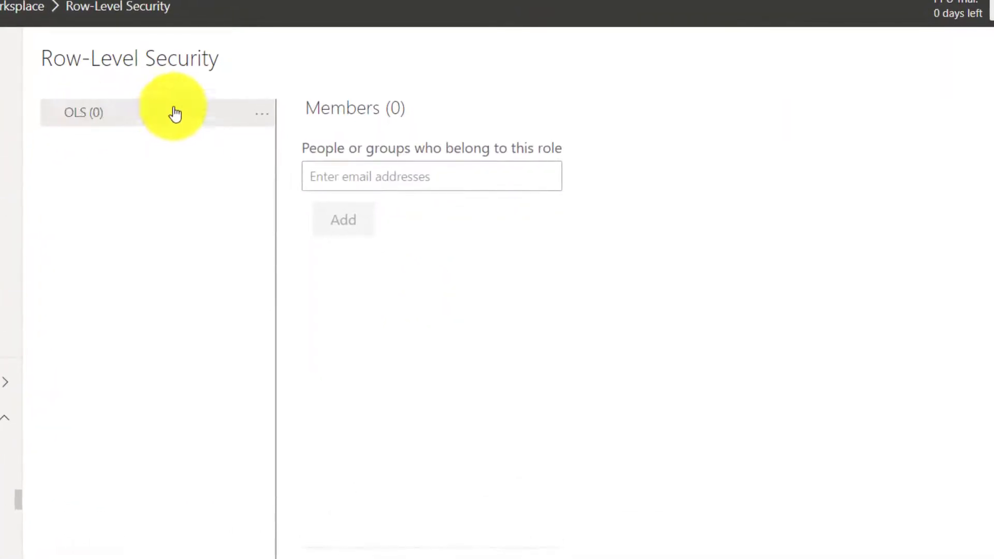
- Add a user, found by their username, as a member of the OLS role
left_click(429, 178)
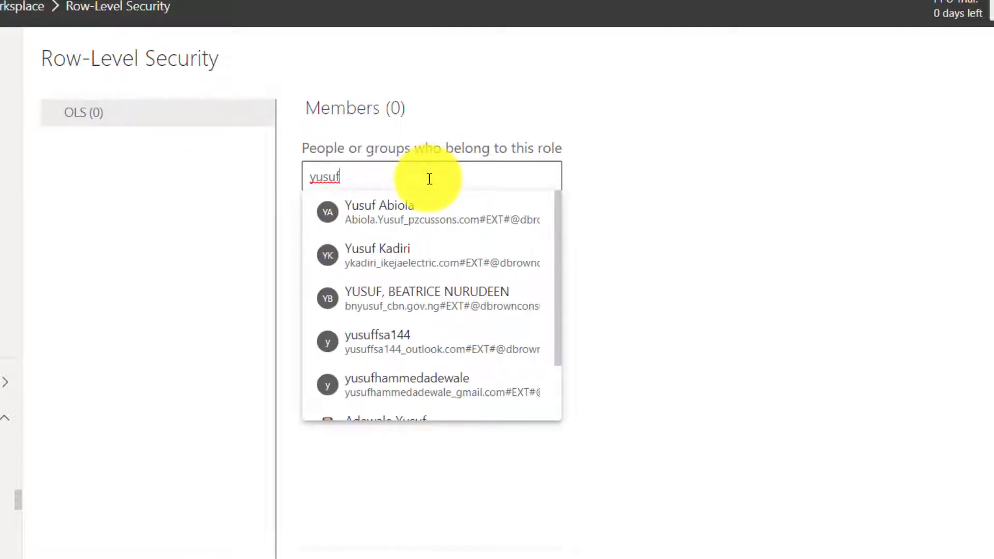
left_click(432, 217)
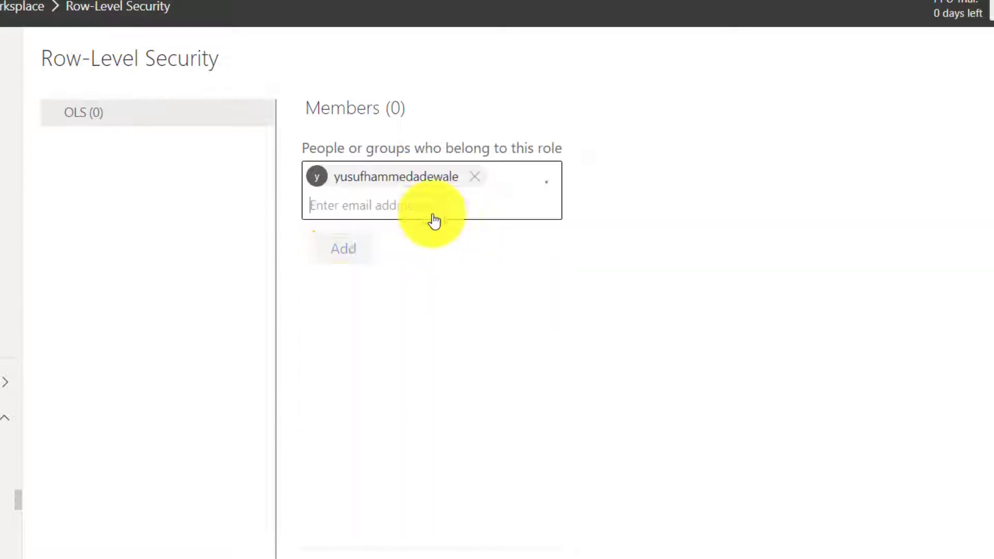
left_click(362, 239)
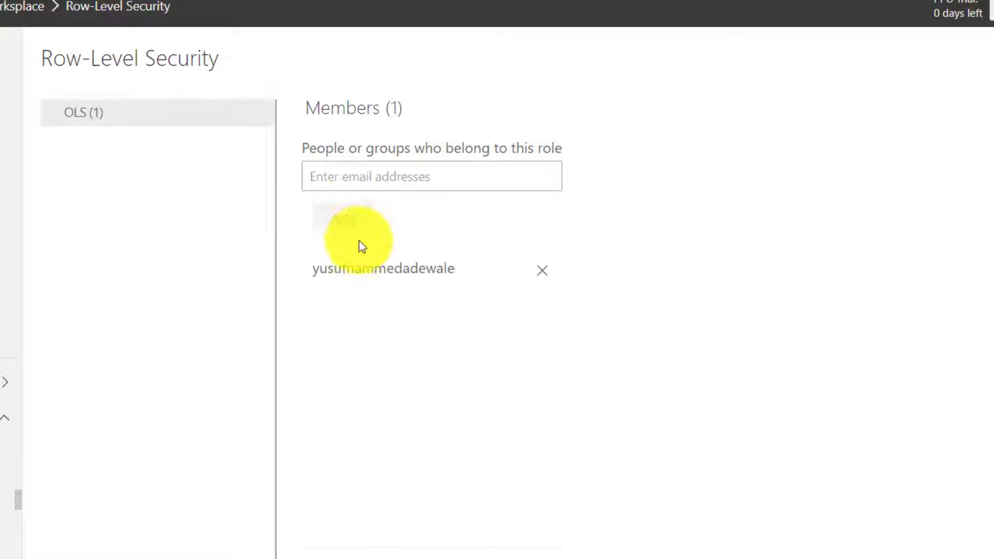
- Test the report as the OLS role, discarding the unsaved member change
left_click(262, 124)
left_click(294, 155)
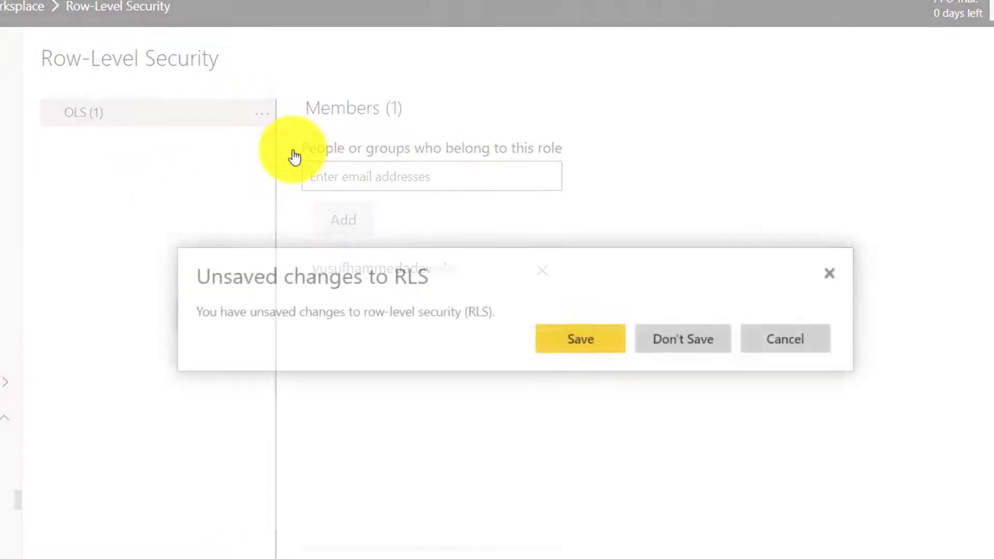
left_click(705, 339)
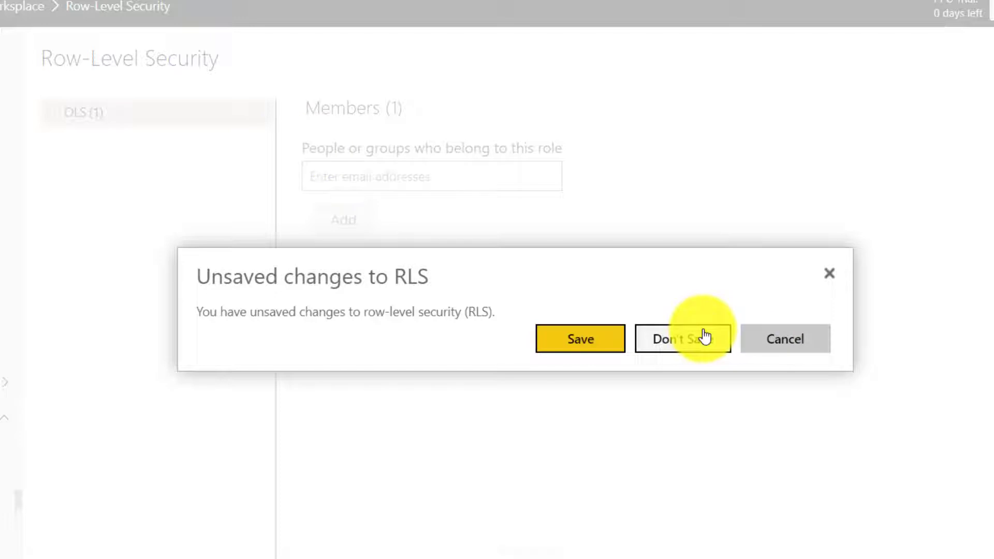
left_click(697, 343)
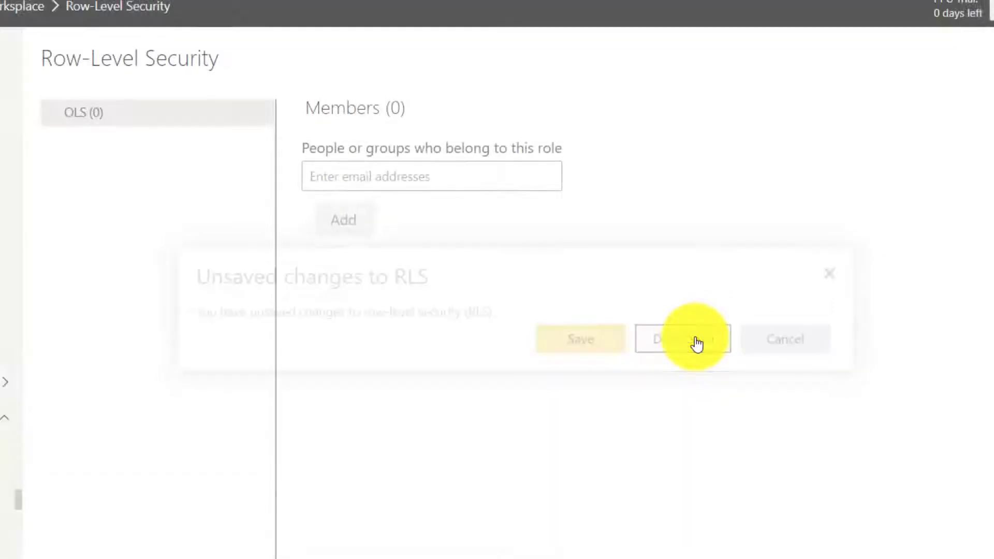